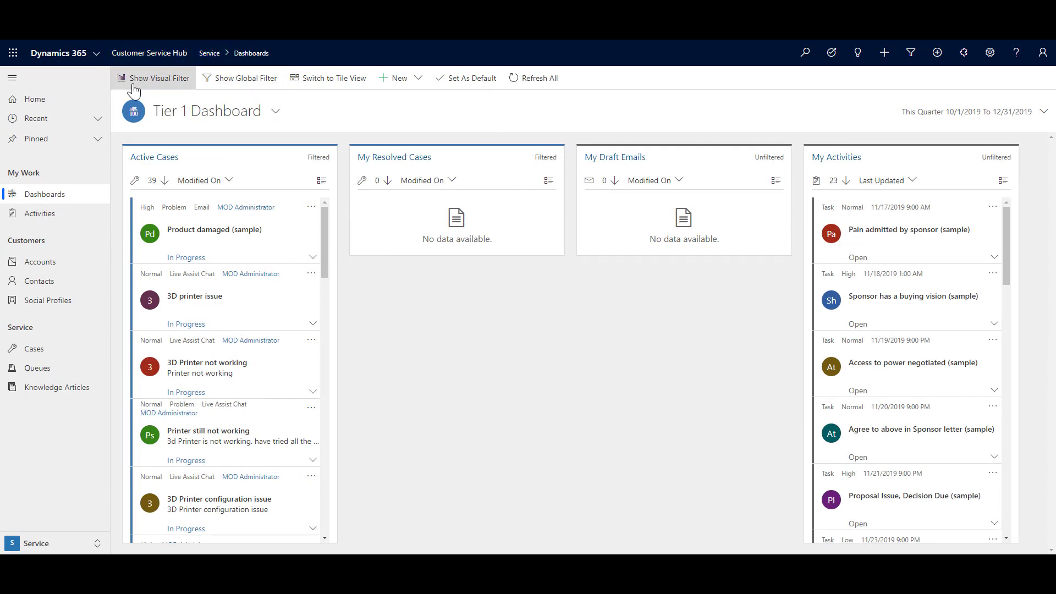
Step: Glance at the available apps list, then open the Cases list
{"action": "left_click", "coordinate": [96, 54]}
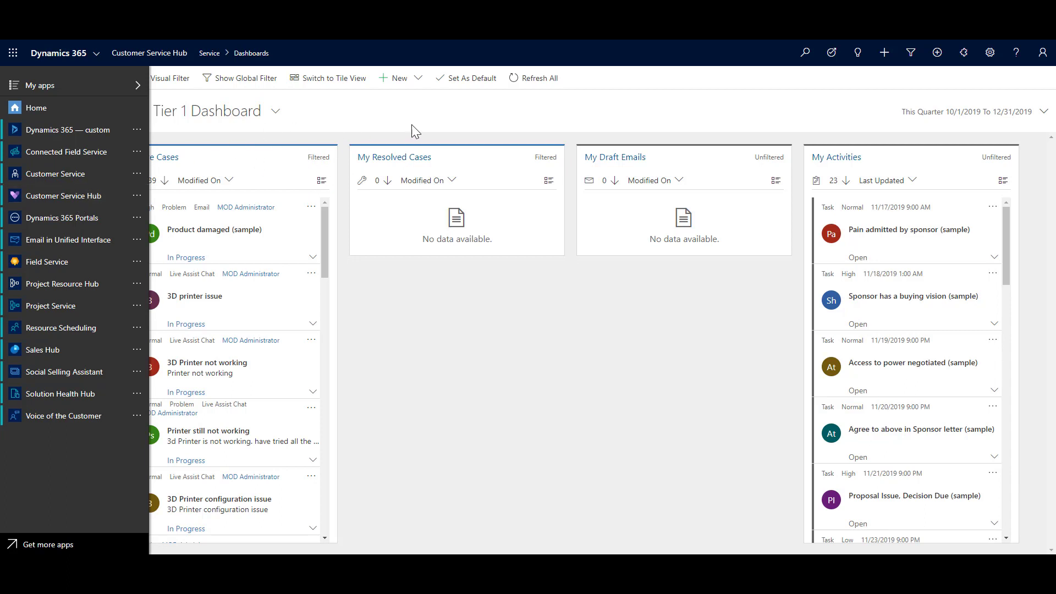
{"action": "left_click", "coordinate": [471, 373]}
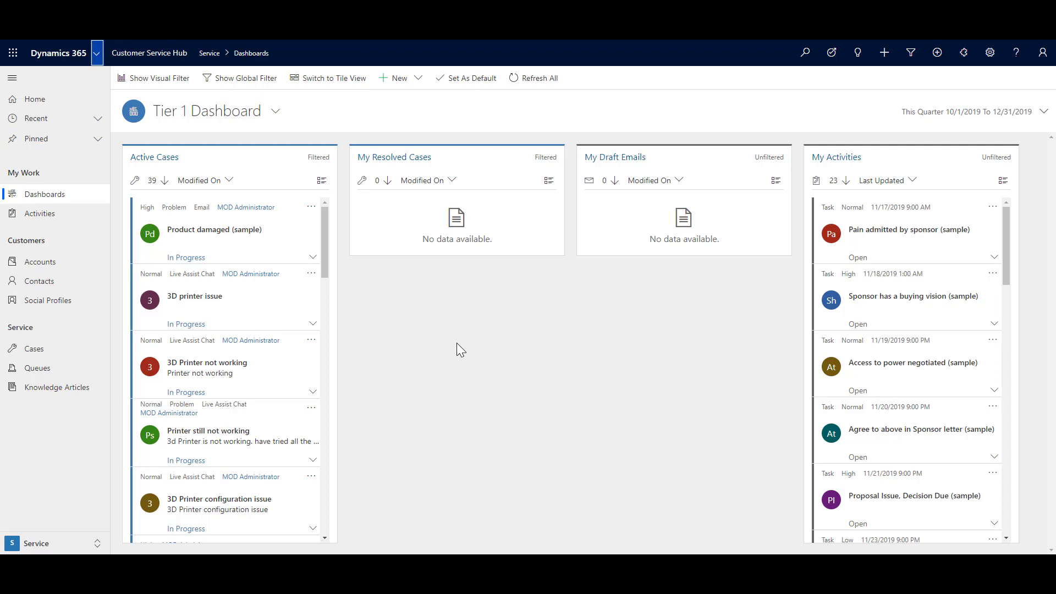
{"action": "left_click", "coordinate": [43, 355]}
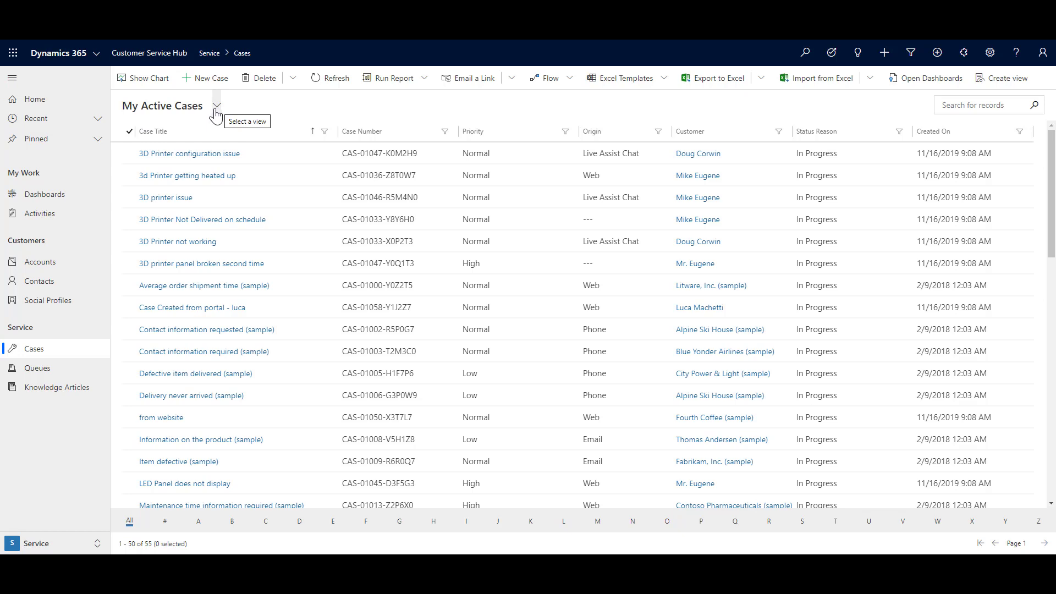
Step: Browse the System Views in the case view selector without changing the view
{"action": "left_click", "coordinate": [216, 110]}
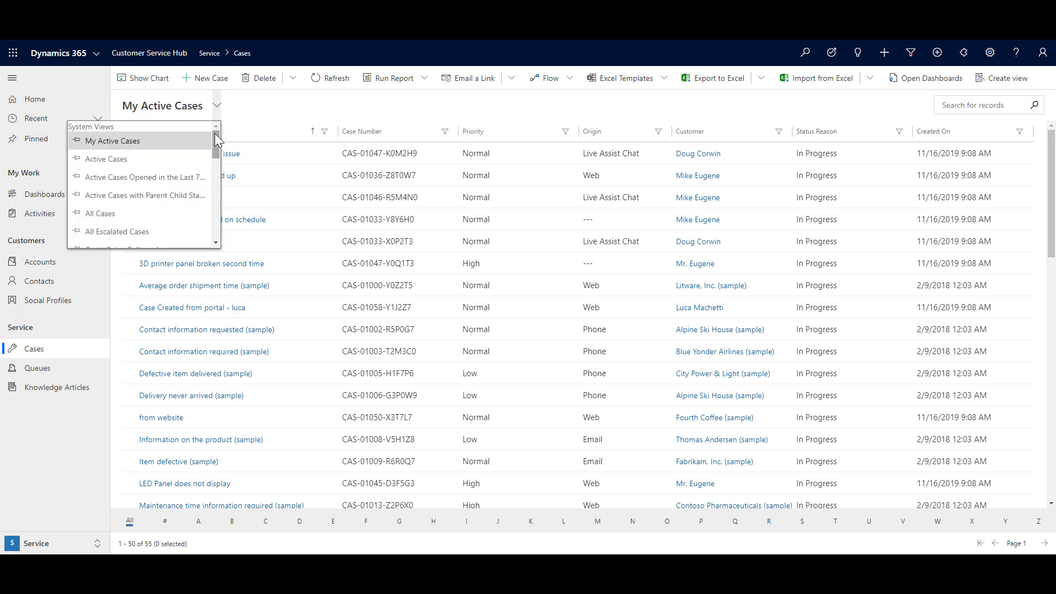
{"action": "left_click_drag", "start_coordinate": [217, 144], "coordinate": [229, 111]}
{"action": "left_click", "coordinate": [246, 109]}
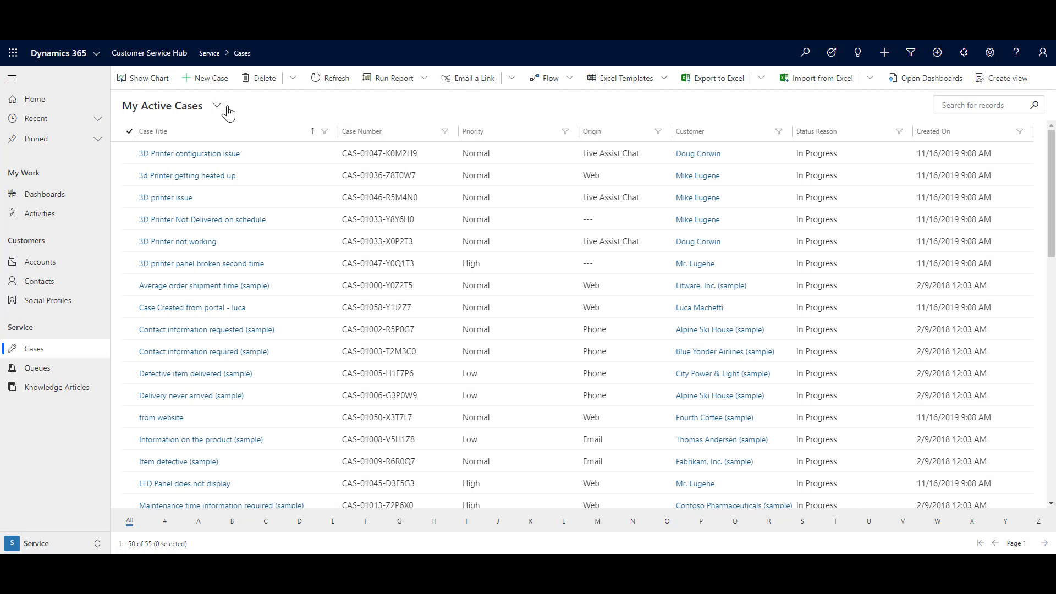
Step: Switch the cases list to Active Cases, then to All Cases with 95 cases
{"action": "left_click", "coordinate": [219, 108]}
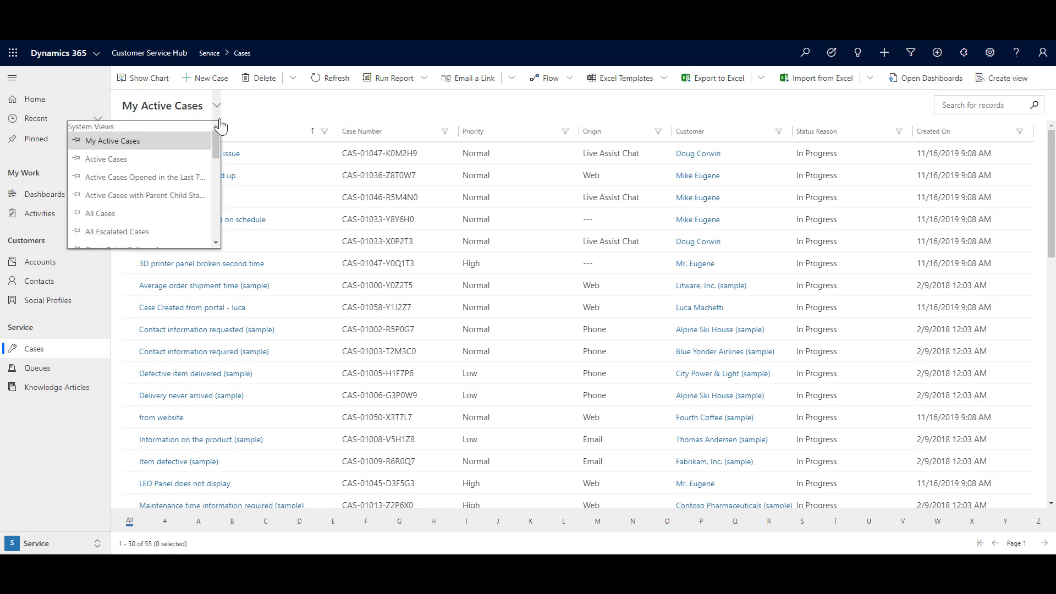
{"action": "left_click", "coordinate": [152, 165]}
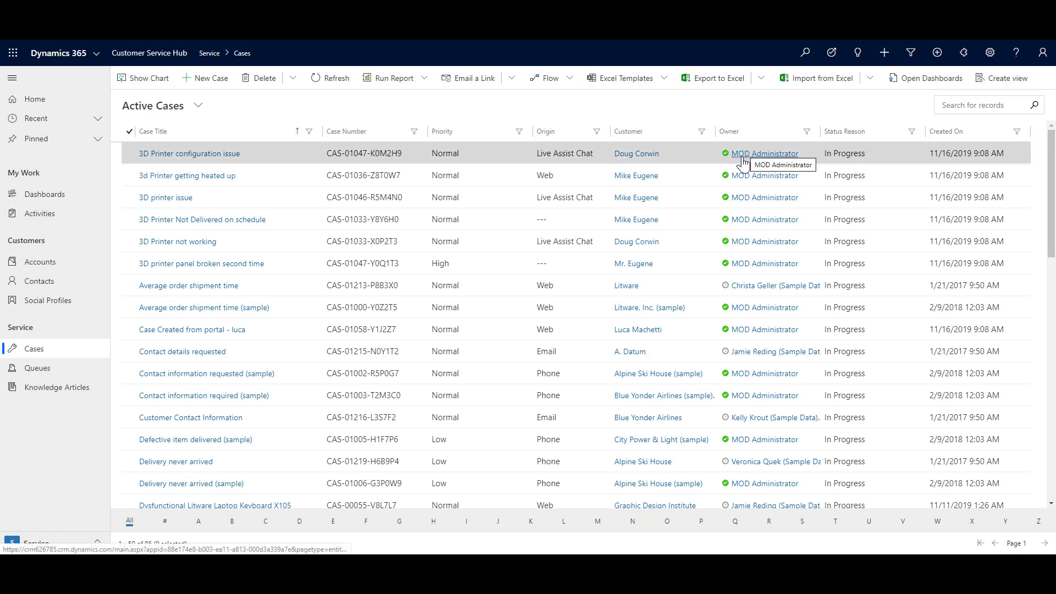
{"action": "mouse_move", "coordinate": [744, 161]}
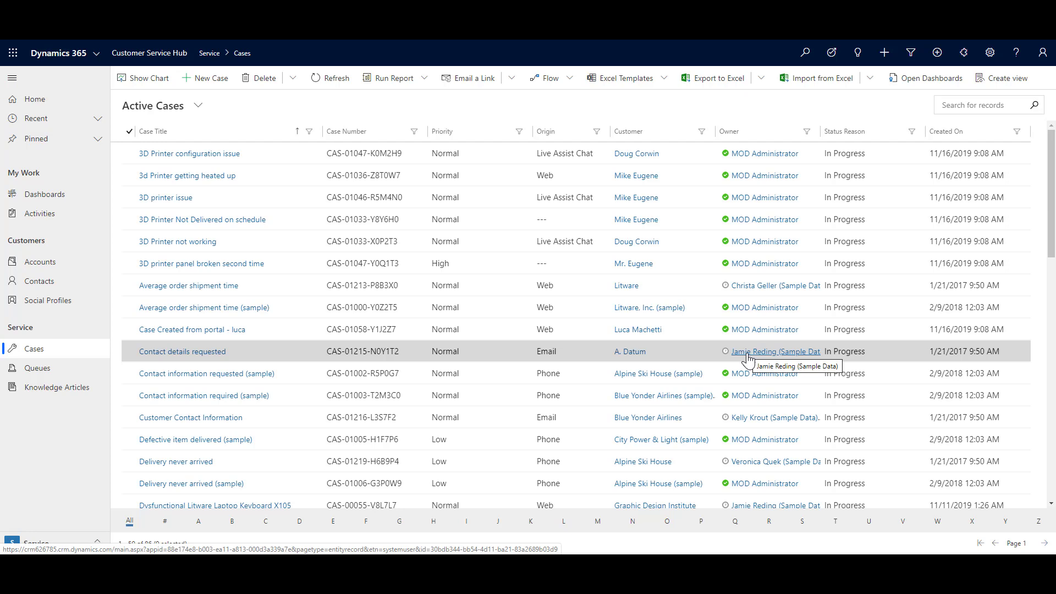
{"action": "left_click", "coordinate": [198, 106]}
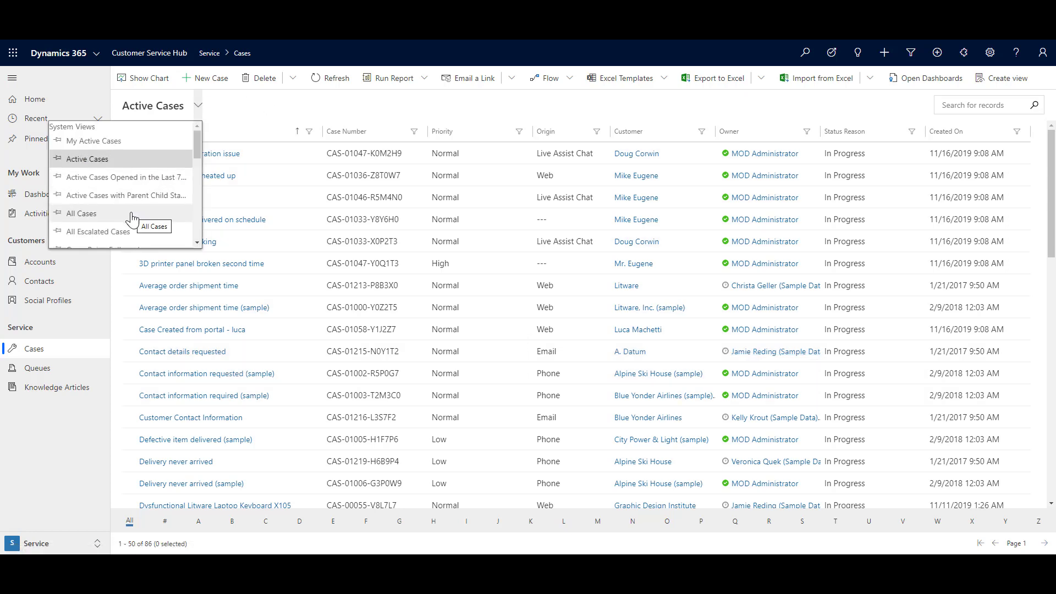
{"action": "left_click", "coordinate": [132, 218]}
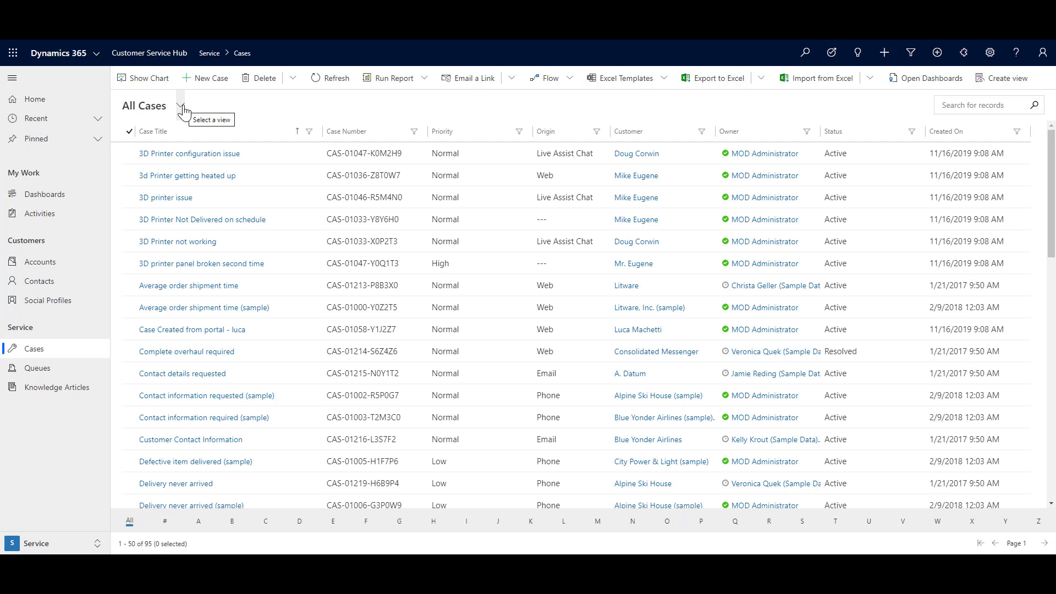
Step: Pin All Escalated Cases as the default case view and return to the Tier 1 Dashboard
{"action": "left_click", "coordinate": [182, 106]}
{"action": "left_click_drag", "start_coordinate": [181, 146], "coordinate": [183, 160]}
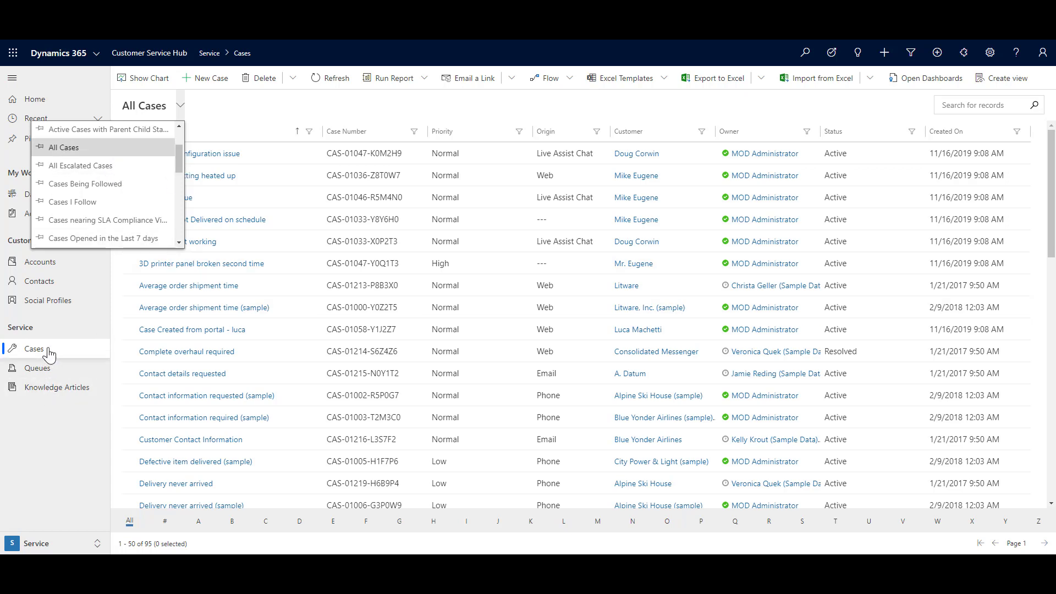
{"action": "left_click_drag", "start_coordinate": [180, 157], "coordinate": [181, 134]}
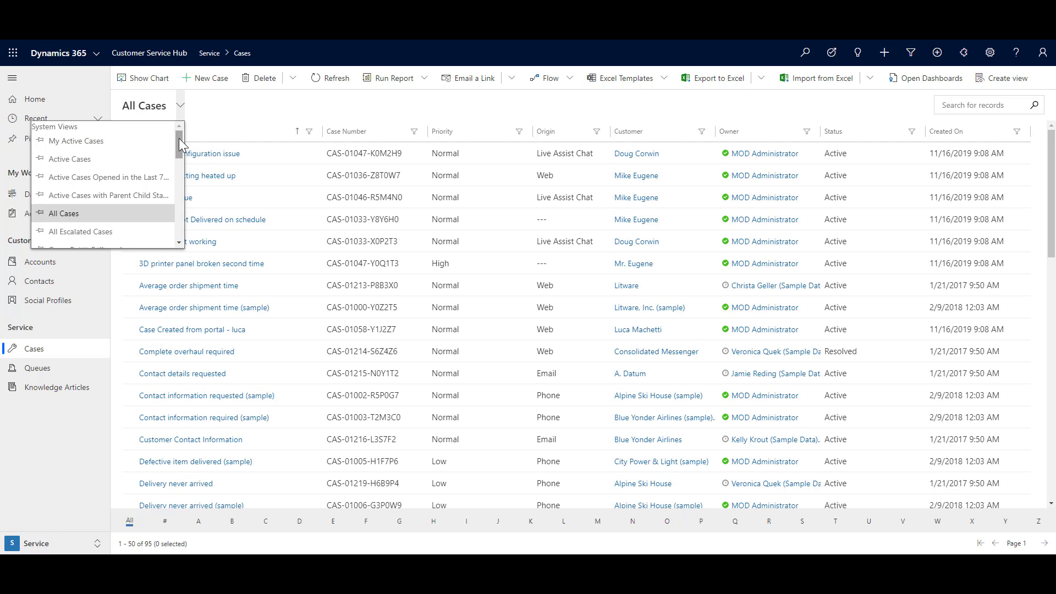
{"action": "left_click_drag", "start_coordinate": [180, 137], "coordinate": [182, 162]}
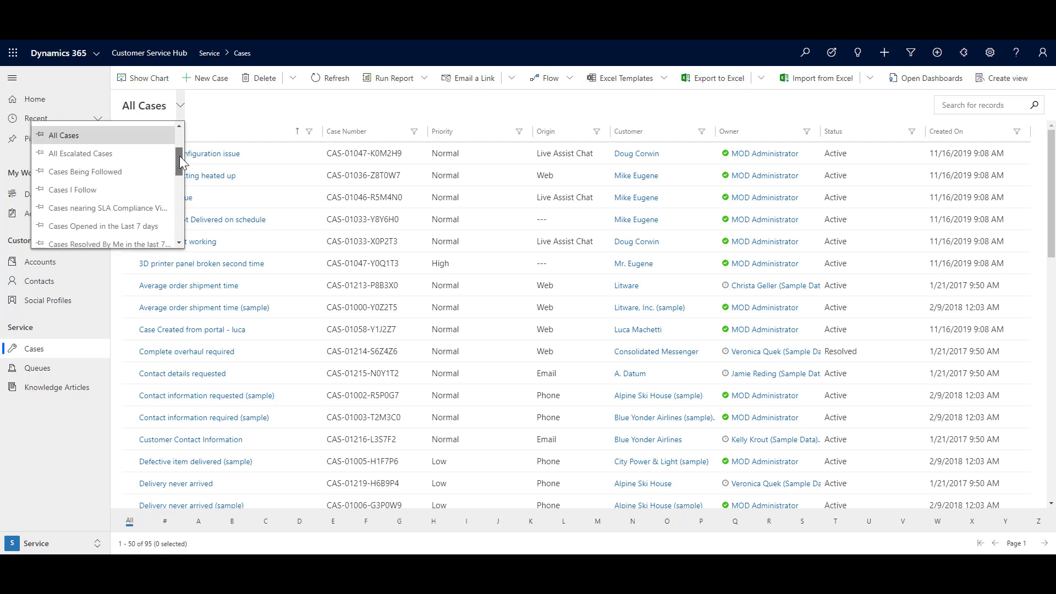
{"action": "left_click", "coordinate": [41, 157]}
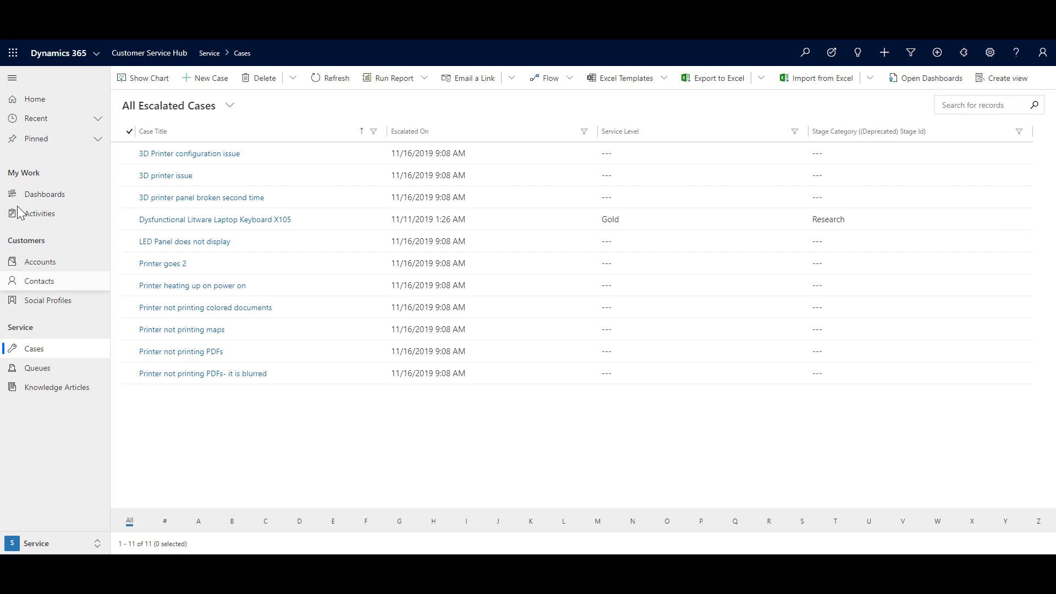
{"action": "left_click", "coordinate": [45, 194]}
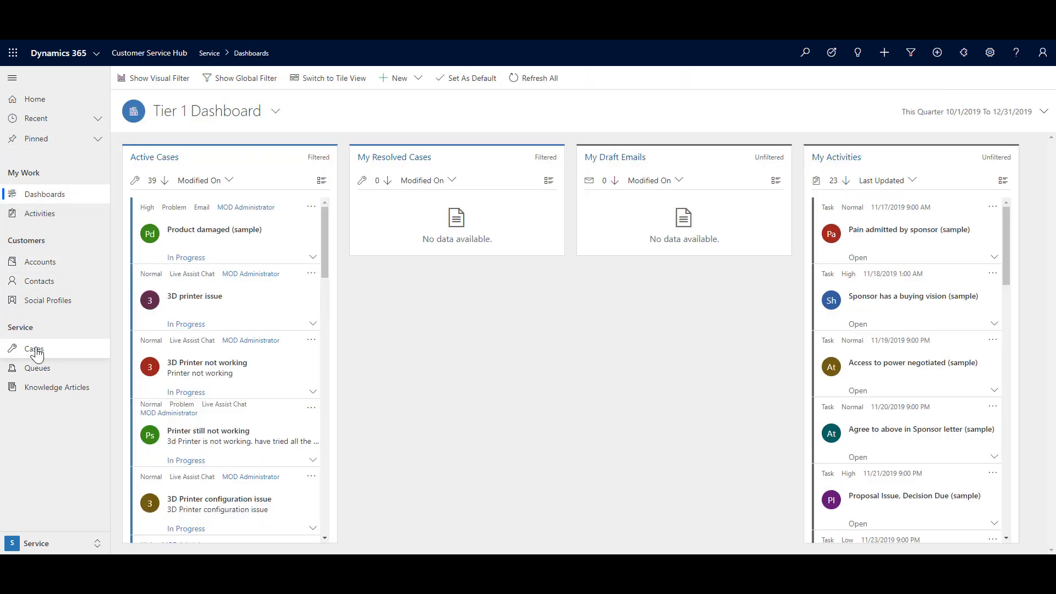
Step: Reopen Cases on the All Escalated Cases view and switch to My Active Cases, 55 cases
{"action": "left_click", "coordinate": [36, 350]}
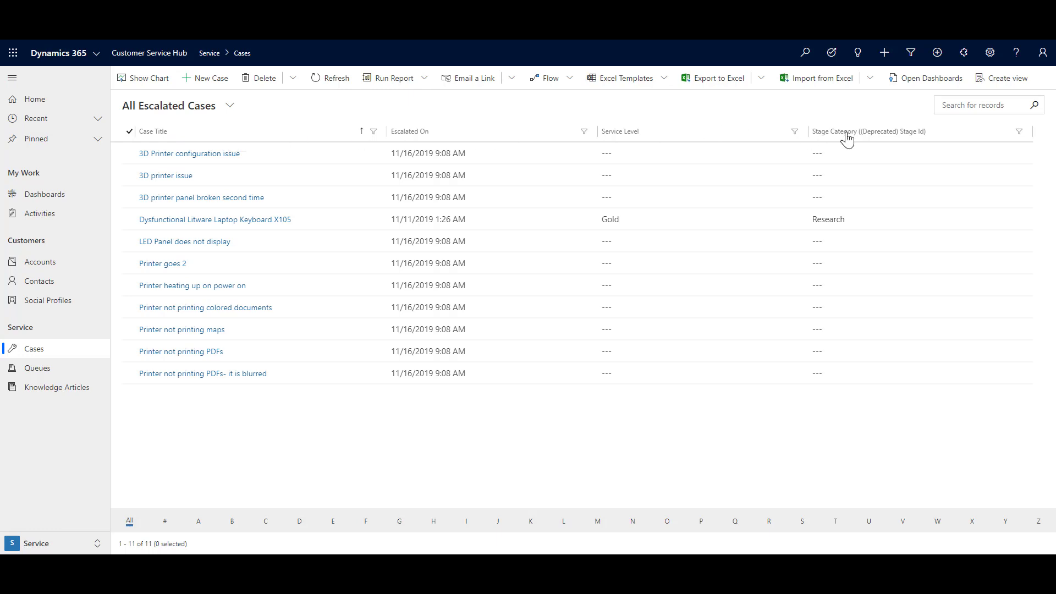
{"action": "left_click", "coordinate": [230, 106]}
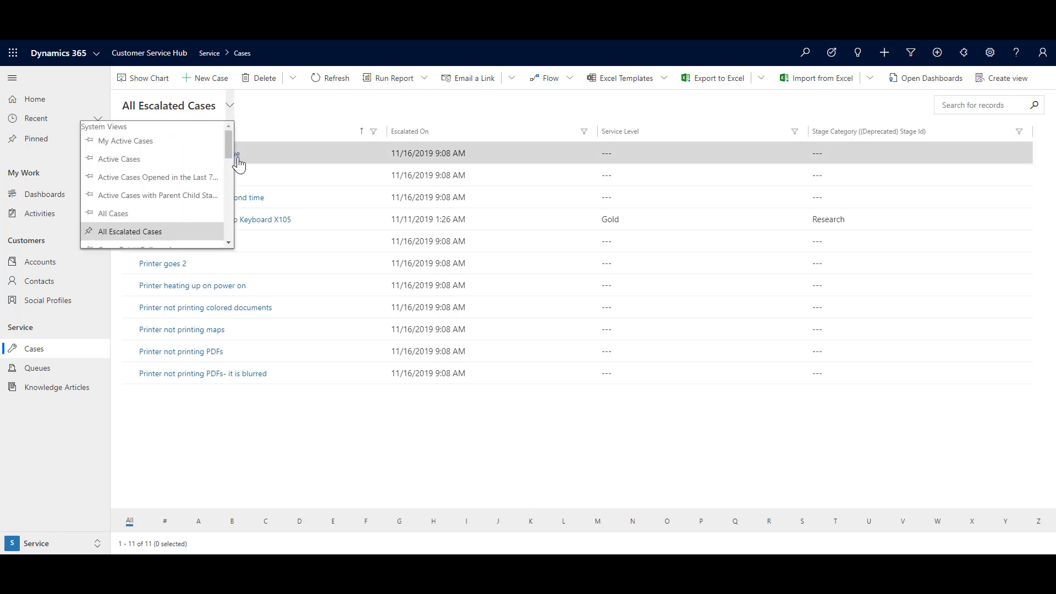
{"action": "left_click", "coordinate": [183, 144]}
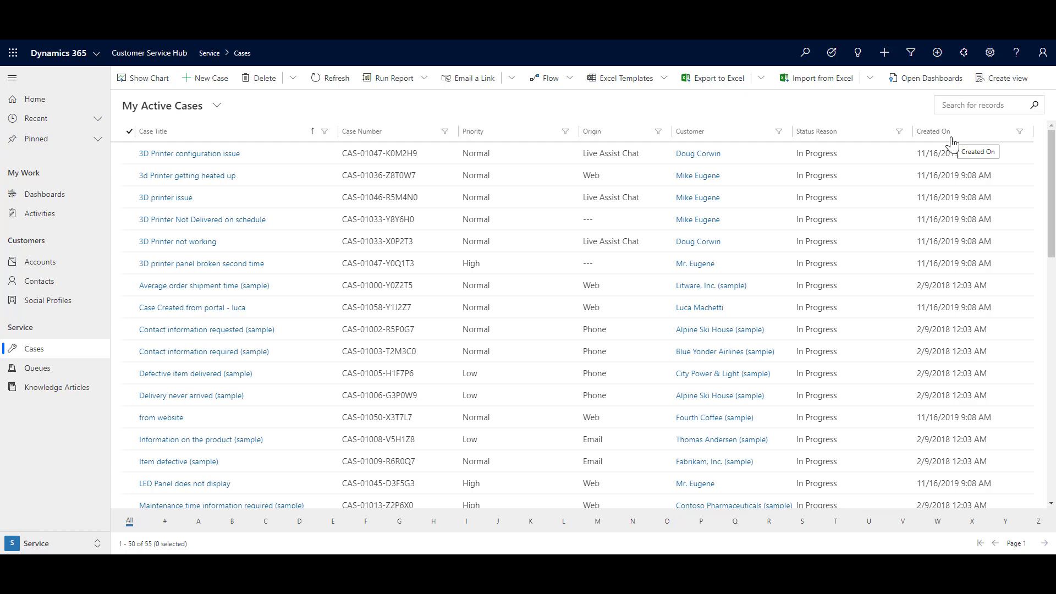
Step: Browse the case views, then select and deselect the 3D Printer configuration issue case
{"action": "left_click", "coordinate": [218, 107]}
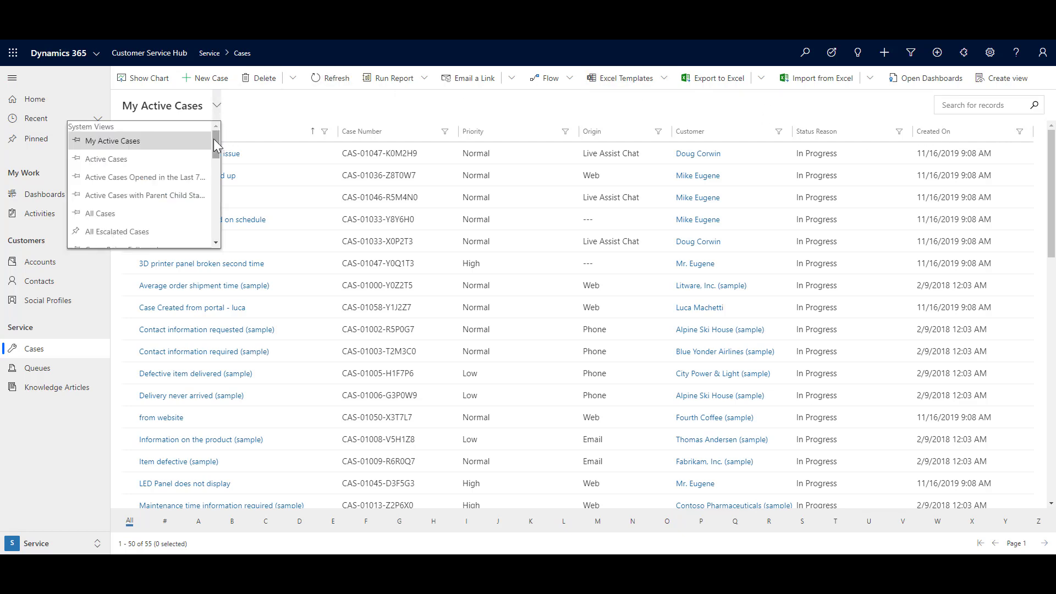
{"action": "left_click_drag", "start_coordinate": [216, 143], "coordinate": [217, 162]}
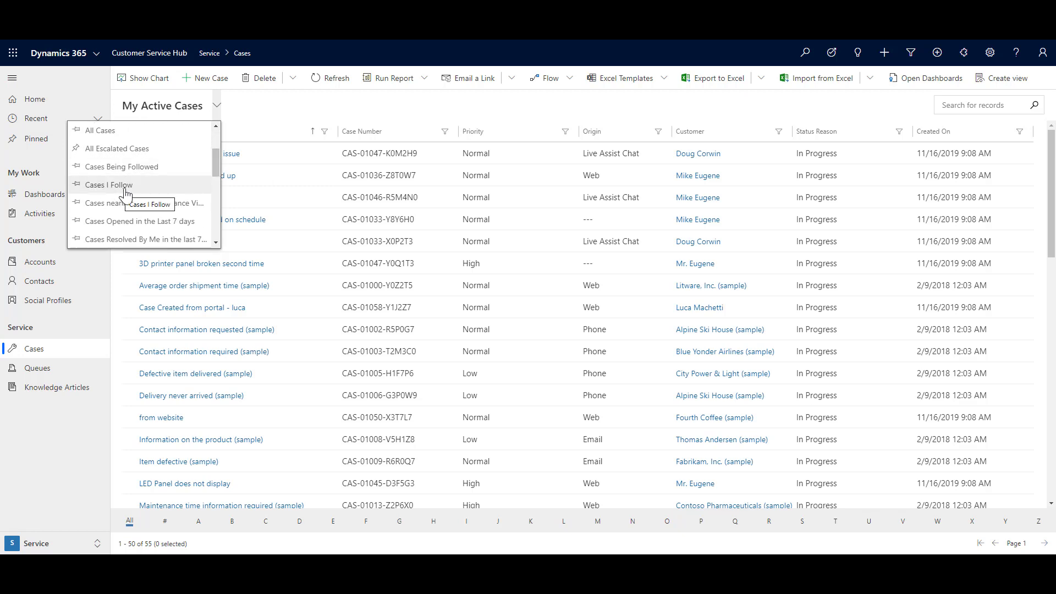
{"action": "left_click", "coordinate": [265, 119]}
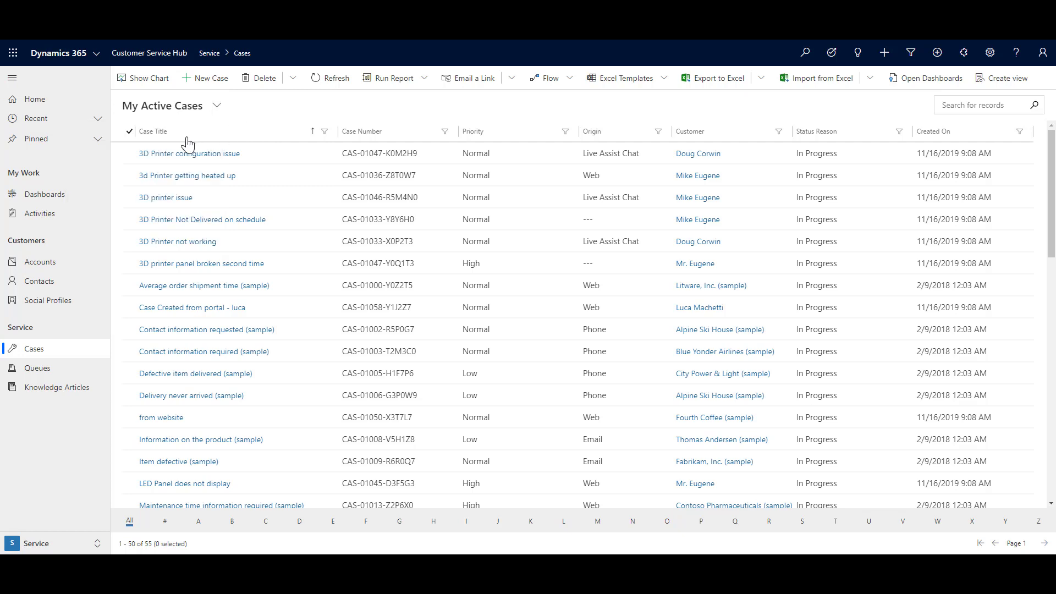
{"action": "left_click", "coordinate": [131, 154]}
{"action": "left_click", "coordinate": [130, 153]}
Step: Switch to the All Cases view and select the Average order shipment time case
{"action": "left_click", "coordinate": [217, 108]}
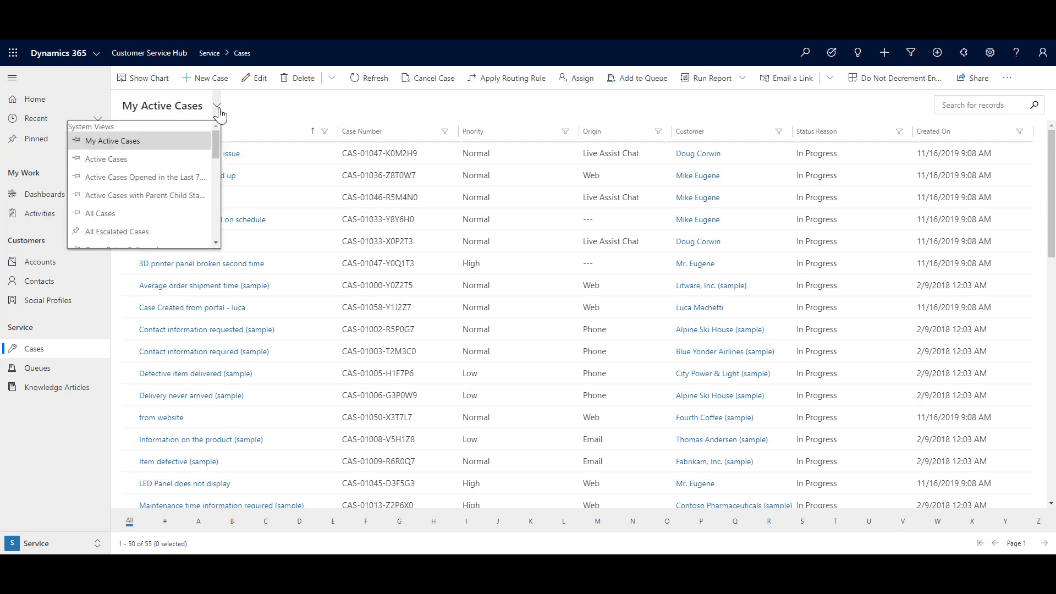
{"action": "left_click", "coordinate": [170, 215]}
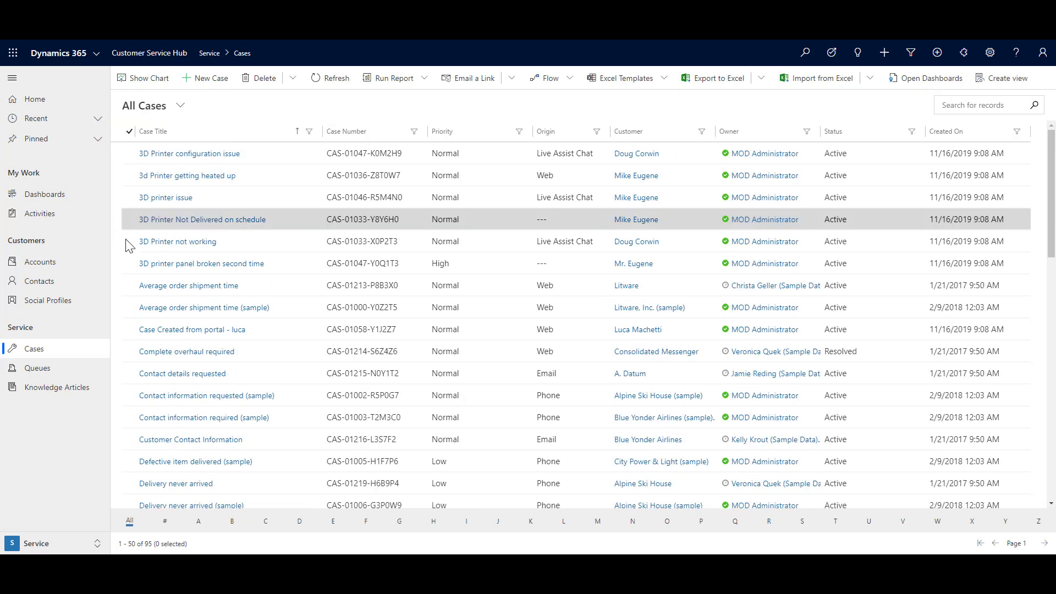
{"action": "left_click", "coordinate": [132, 286]}
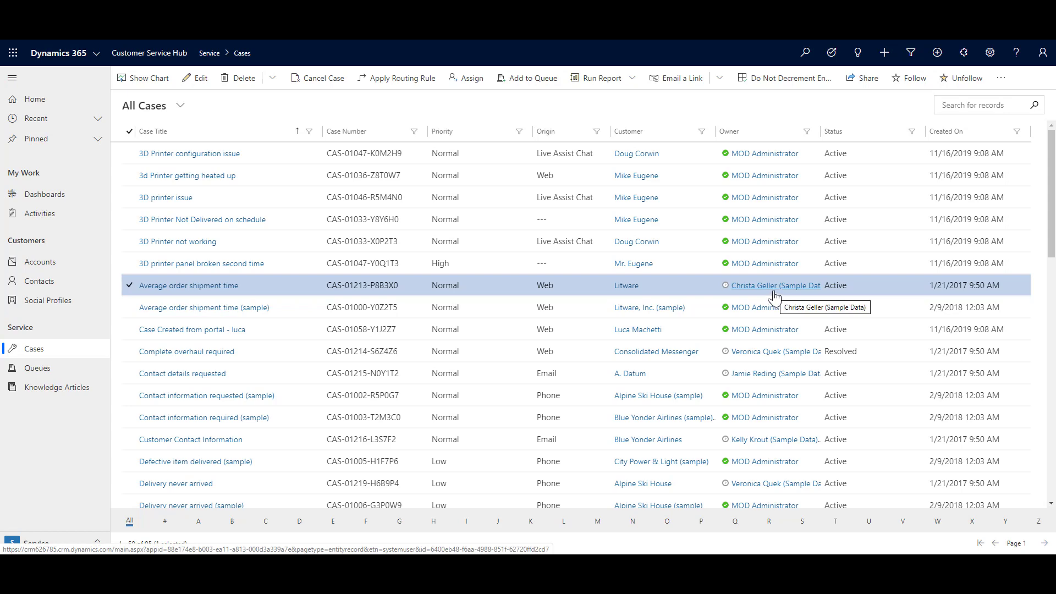
Step: Follow the Average order shipment time case and switch to the Cases I Follow view
{"action": "left_click", "coordinate": [909, 83]}
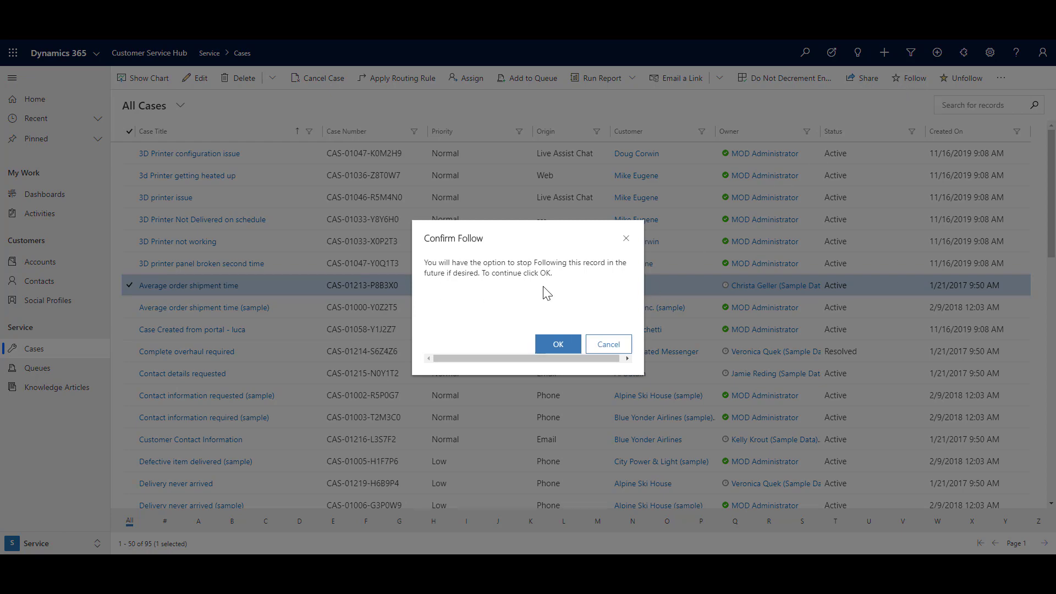
{"action": "left_click", "coordinate": [556, 347]}
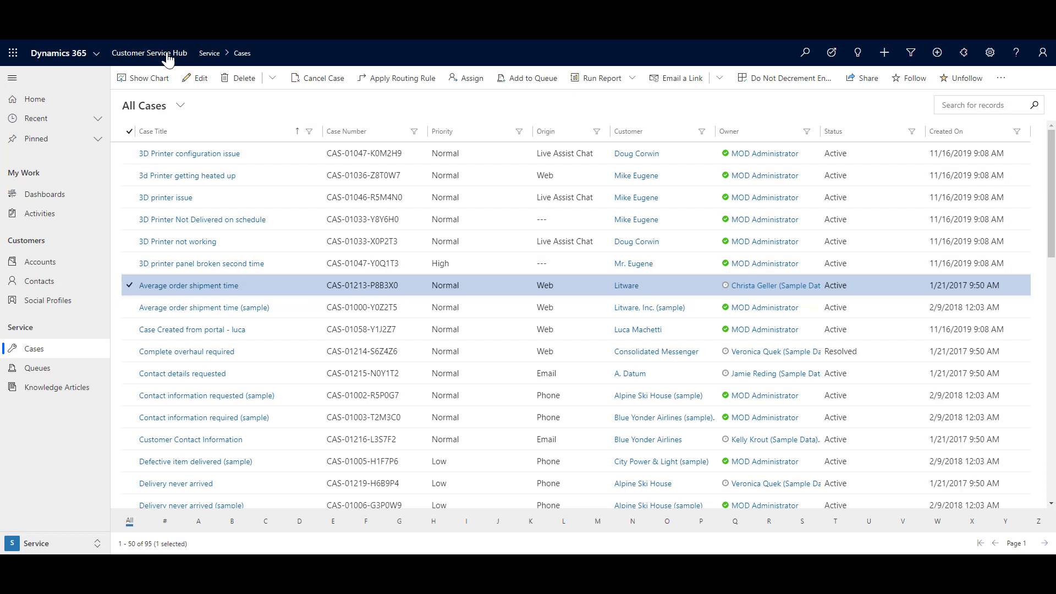
{"action": "left_click", "coordinate": [180, 106]}
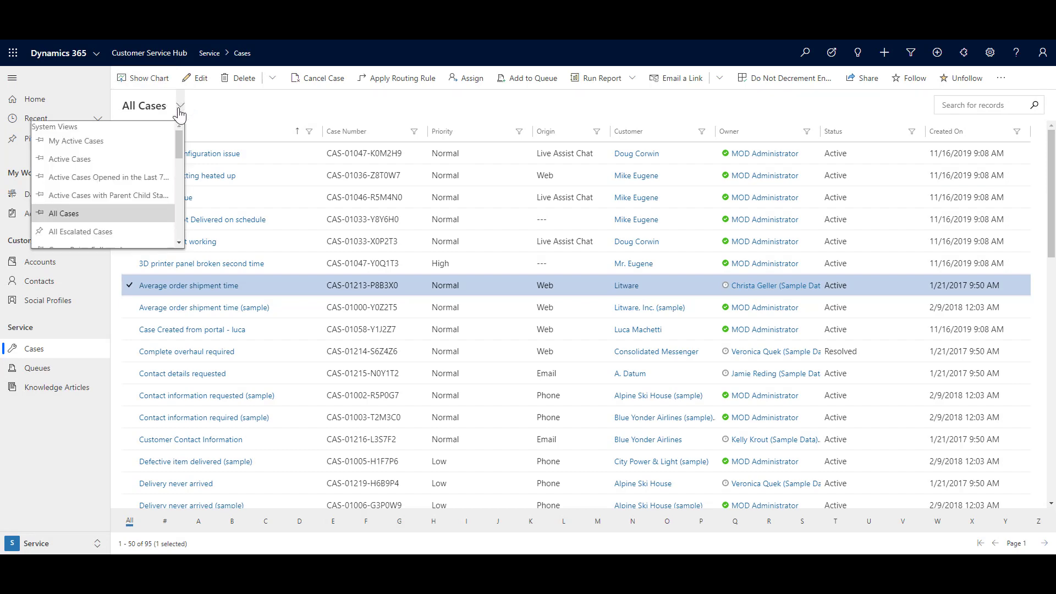
{"action": "scroll", "coordinate": [181, 151], "scroll_direction": "down", "scroll_amount": 3}
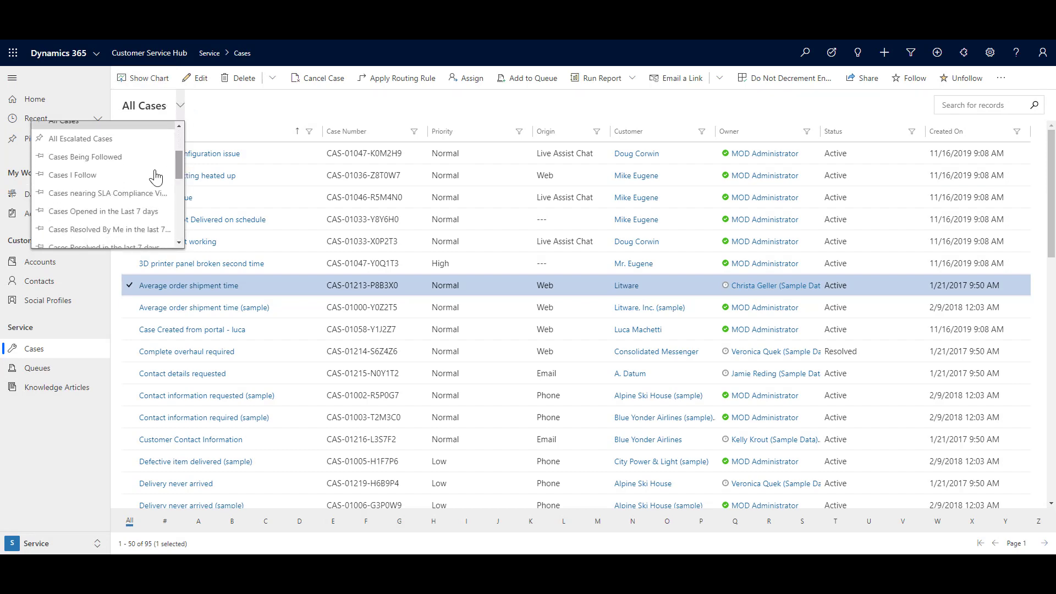
{"action": "left_click", "coordinate": [88, 177]}
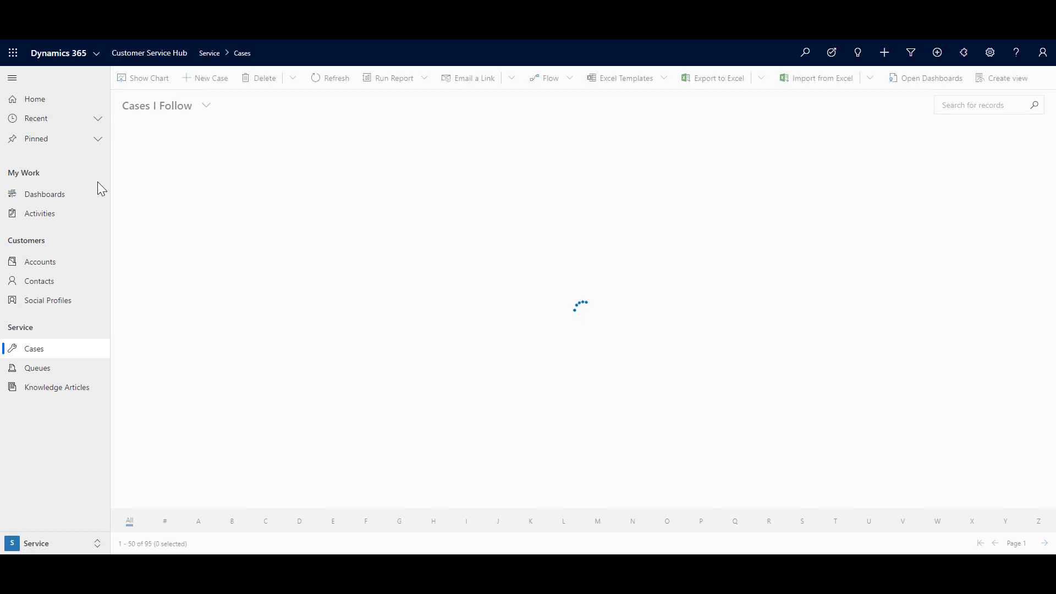
Step: Scroll through the System Views in the view selector, keeping Cases I Follow active
{"action": "left_click", "coordinate": [206, 106]}
{"action": "left_click_drag", "start_coordinate": [203, 144], "coordinate": [206, 234]}
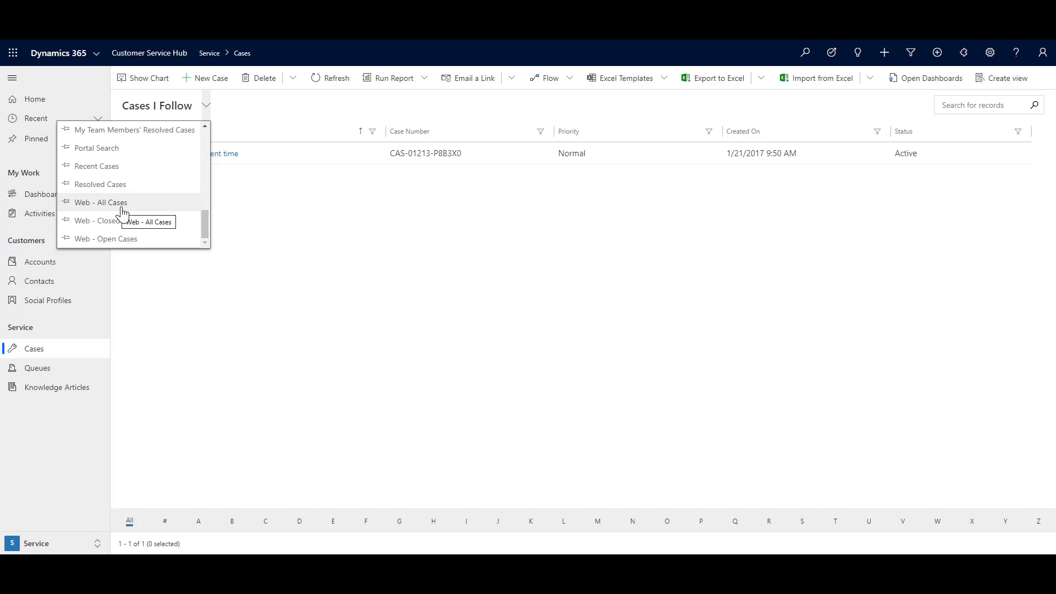
{"action": "left_click_drag", "start_coordinate": [206, 219], "coordinate": [206, 203]}
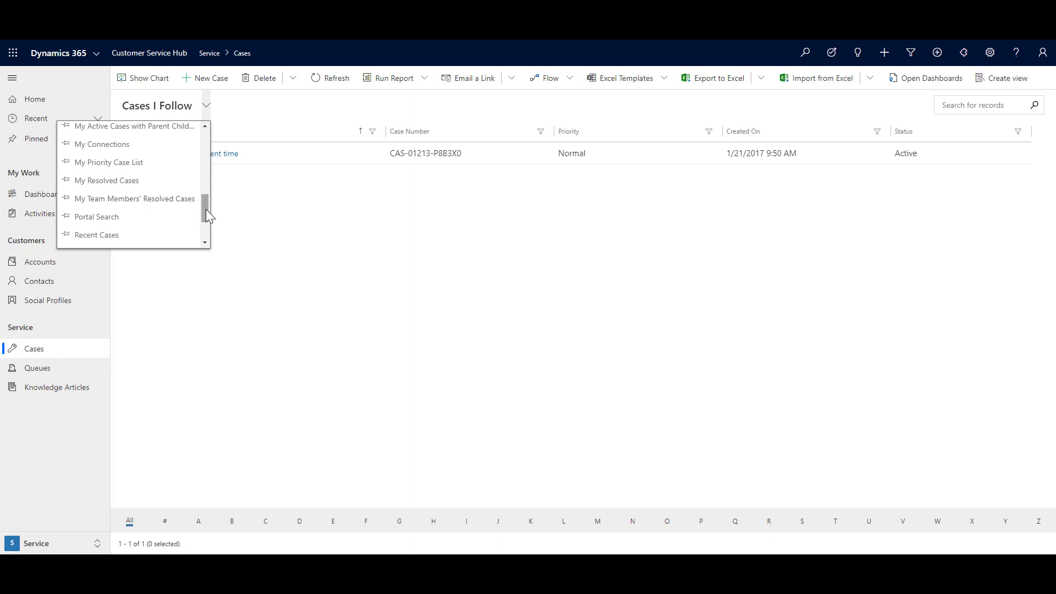
{"action": "left_click_drag", "start_coordinate": [205, 207], "coordinate": [213, 181]}
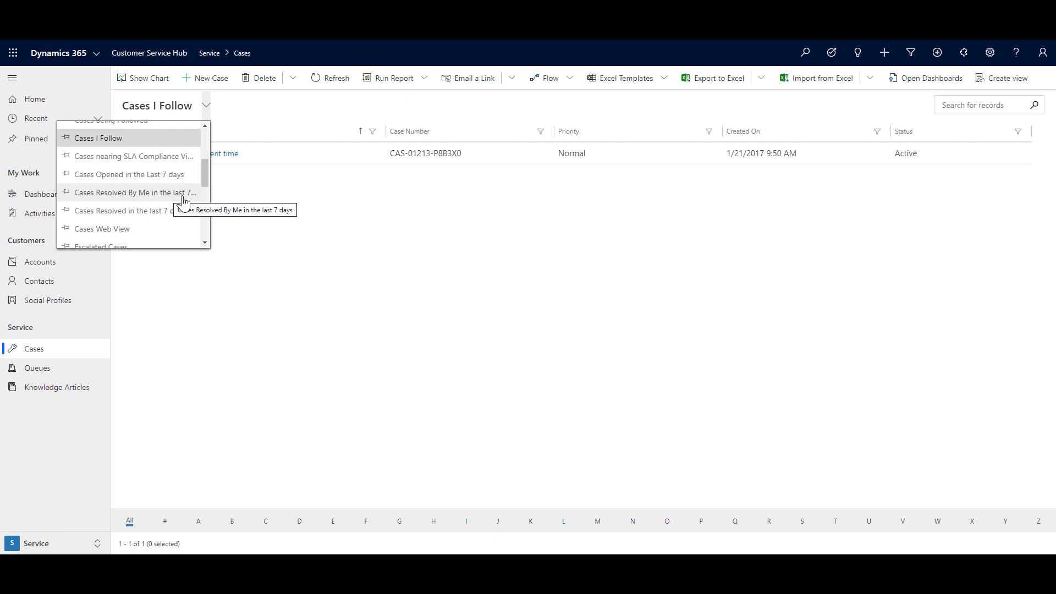
{"action": "left_click_drag", "start_coordinate": [206, 164], "coordinate": [205, 134]}
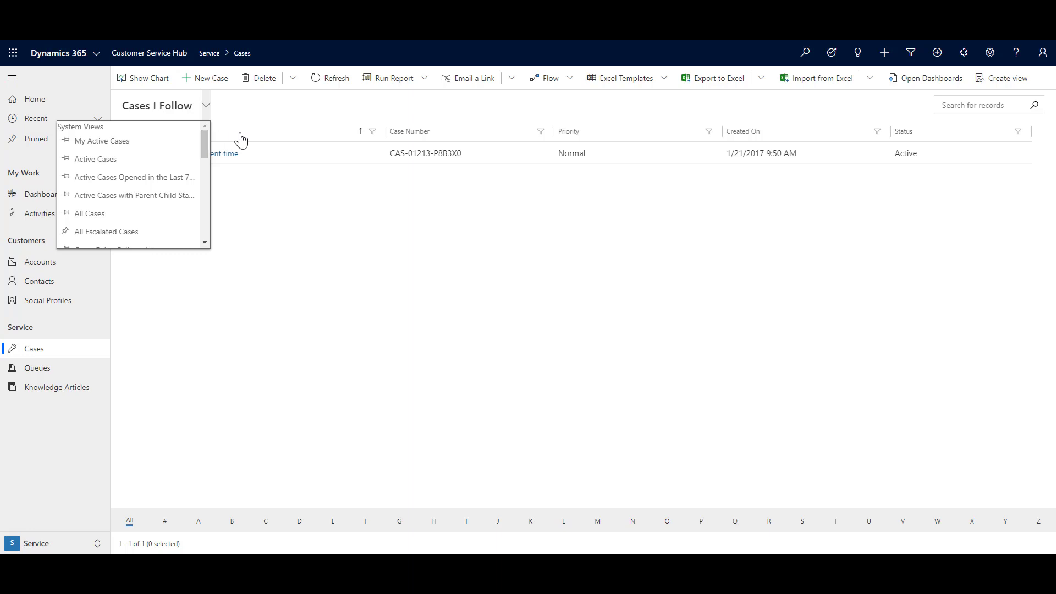
{"action": "left_click", "coordinate": [307, 115]}
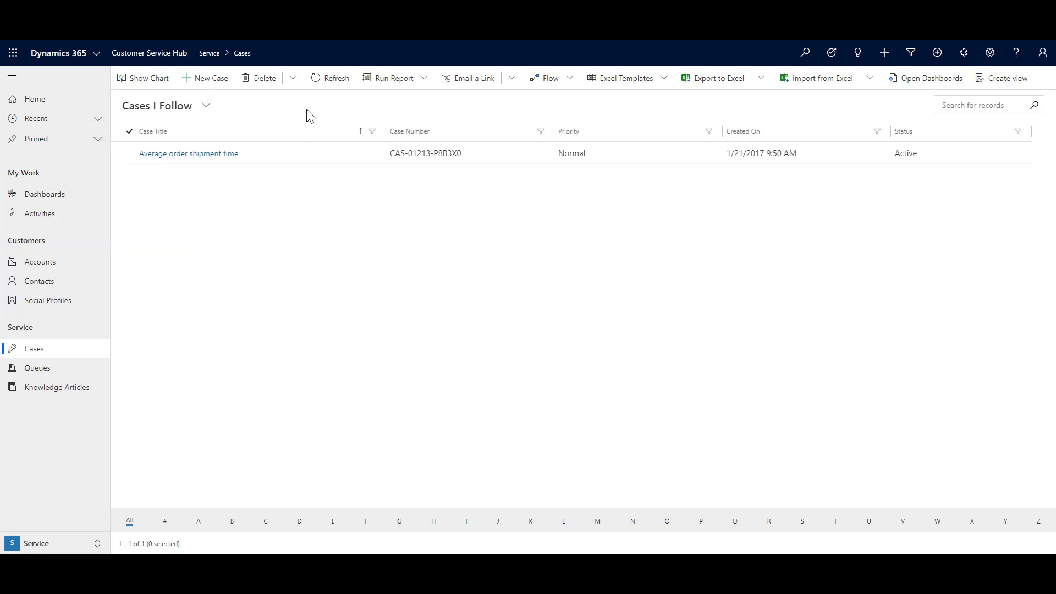
{"action": "left_click", "coordinate": [204, 107]}
{"action": "left_click_drag", "start_coordinate": [203, 147], "coordinate": [141, 245]}
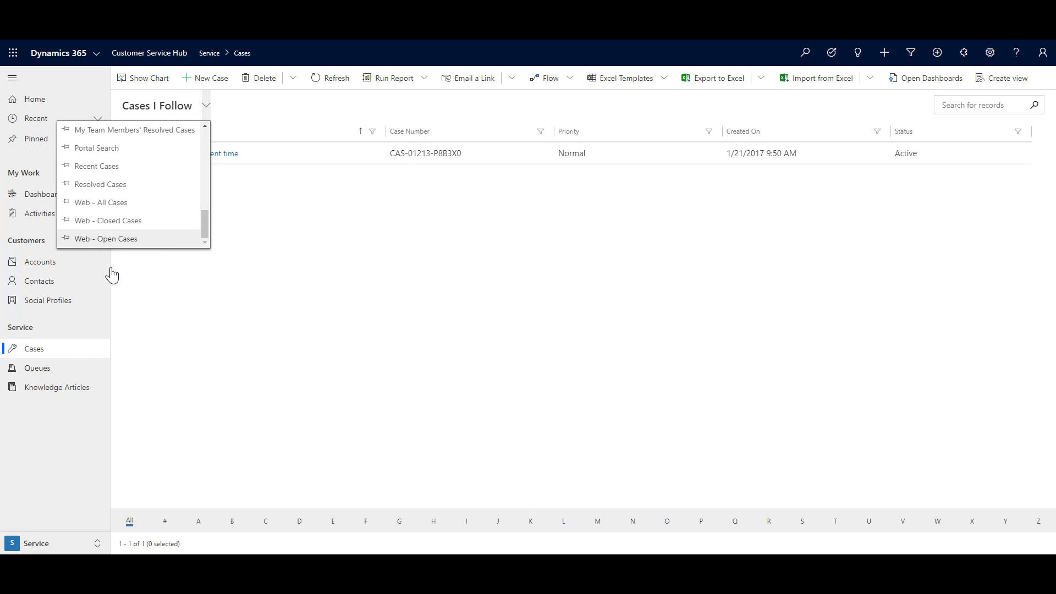
Step: Dismiss the view dropdown, leaving Cases I Follow with only the Average order shipment time case
{"action": "left_click", "coordinate": [570, 200]}
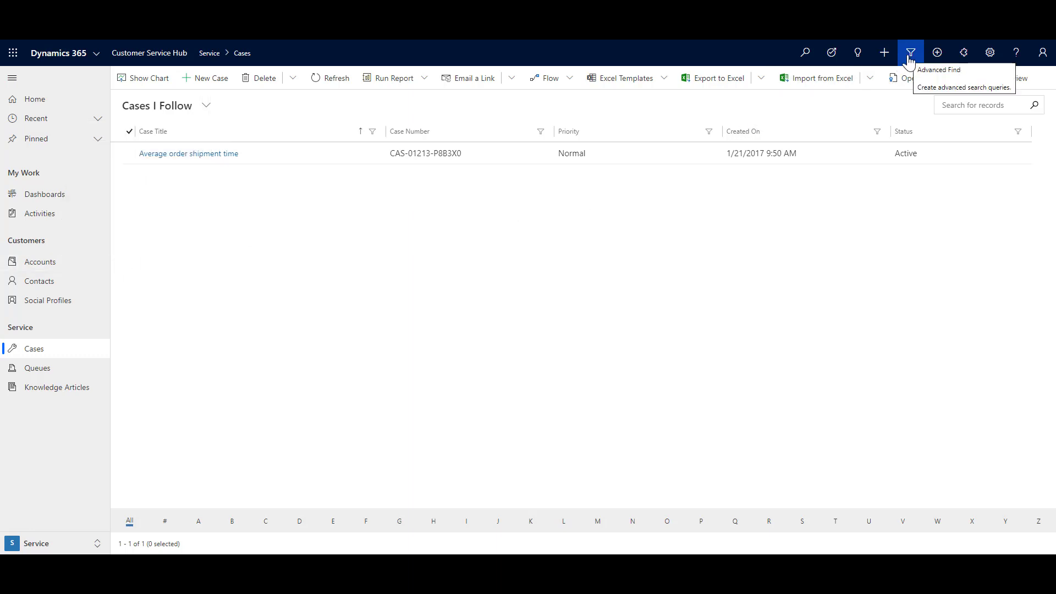